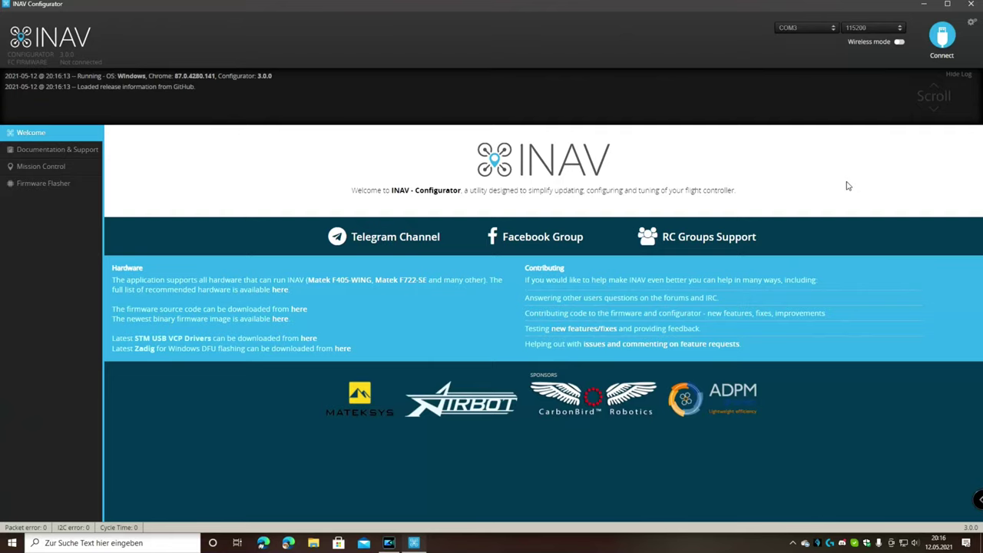
# - Connect to the flight controller, open its command-line interface and clear the output history
pyautogui.click(946, 45)
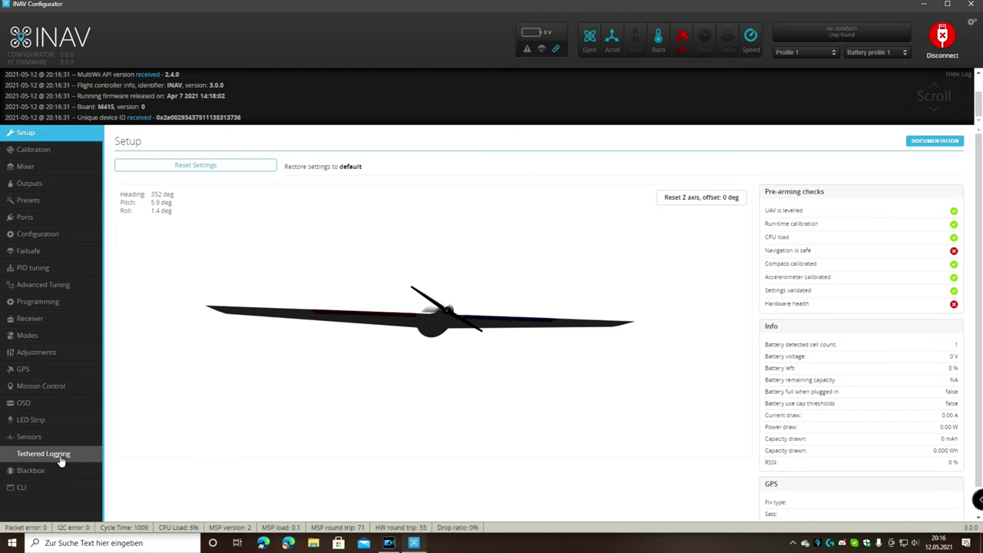
pyautogui.click(21, 488)
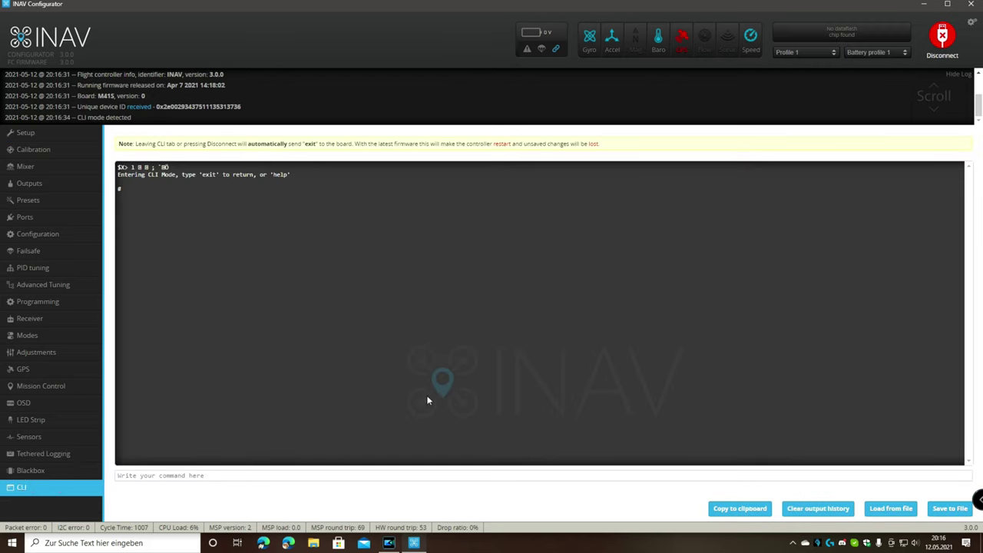
pyautogui.click(803, 506)
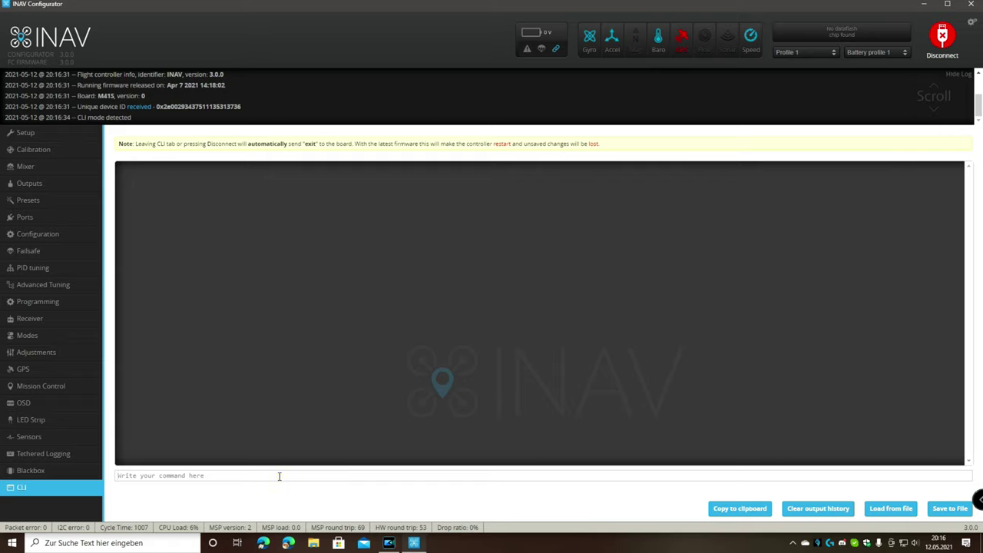
# - Query the settings containing "horizon" with get horizon and highlight the osd_horizon_offset line
pyautogui.write('get horizon')
pyautogui.press('Return')
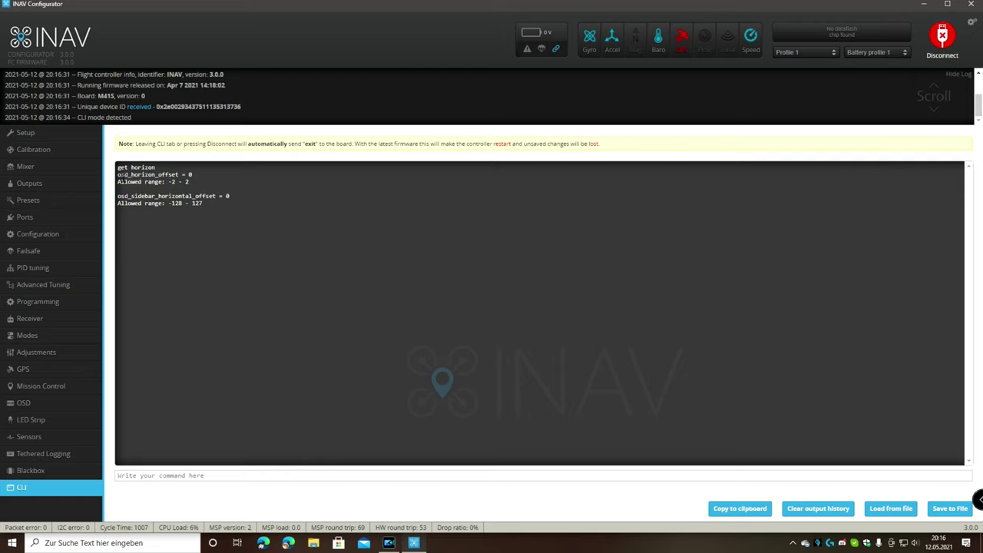
pyautogui.moveTo(117, 175); pyautogui.dragTo(196, 175)
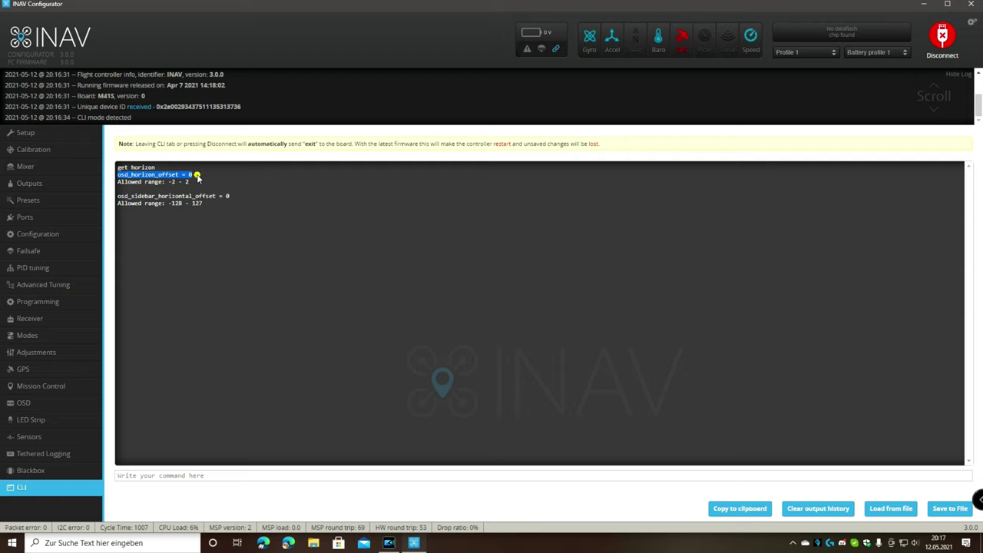
pyautogui.click(196, 176)
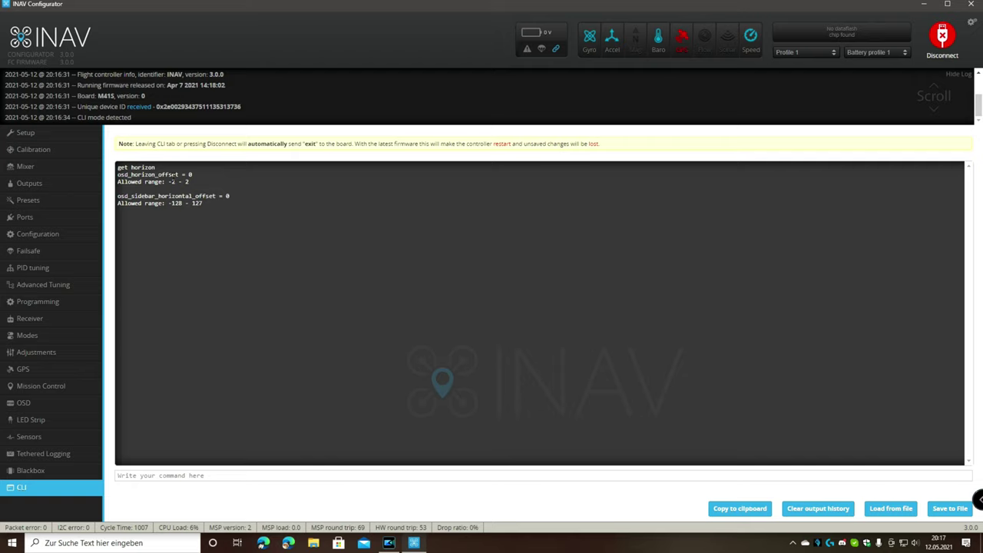
# - Copy the osd_horizon_offset line from the output into a set command and set the offset to -2
pyautogui.tripleClick(170, 175)
pyautogui.hotkey('ctrl', 'c')
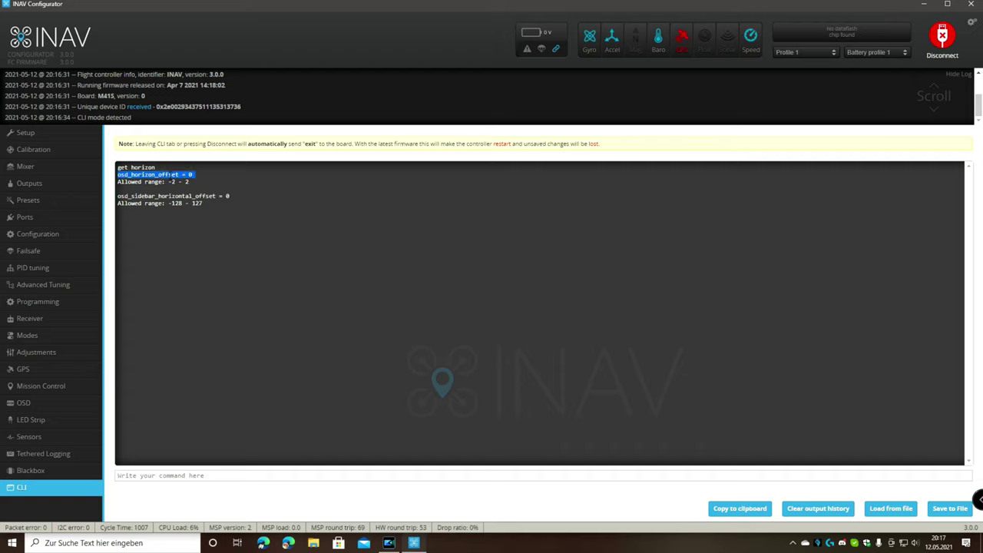
pyautogui.click(158, 474)
pyautogui.write('set')
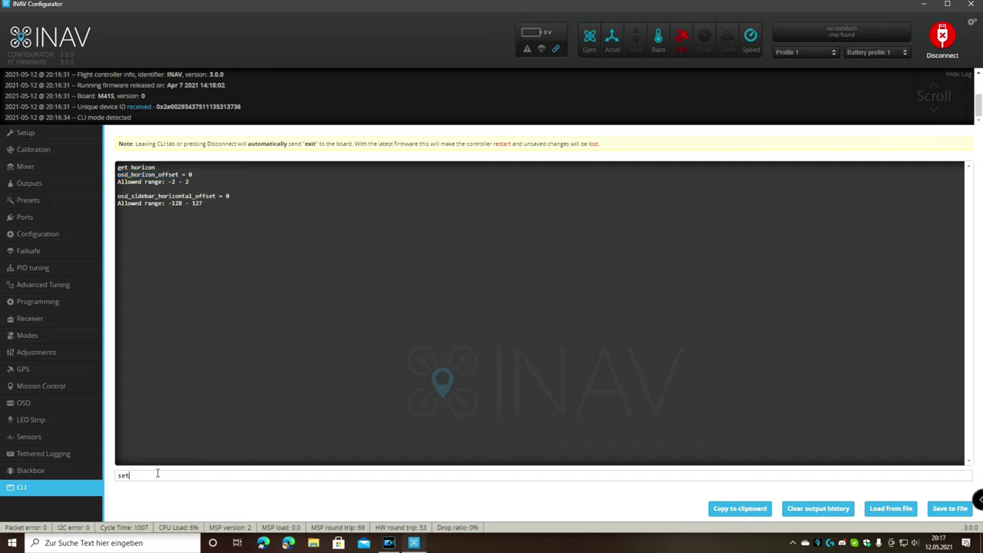
pyautogui.hotkey('ctrl', 'v')
pyautogui.write('-2')
pyautogui.press('Return')
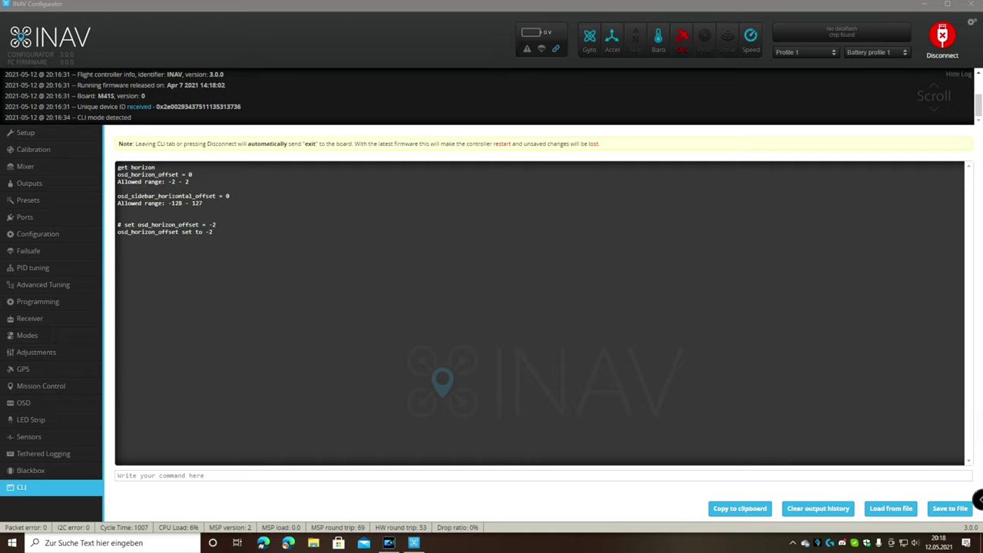
# - Clear the output history and query the artificial horizon settings with get ahi
pyautogui.click(176, 476)
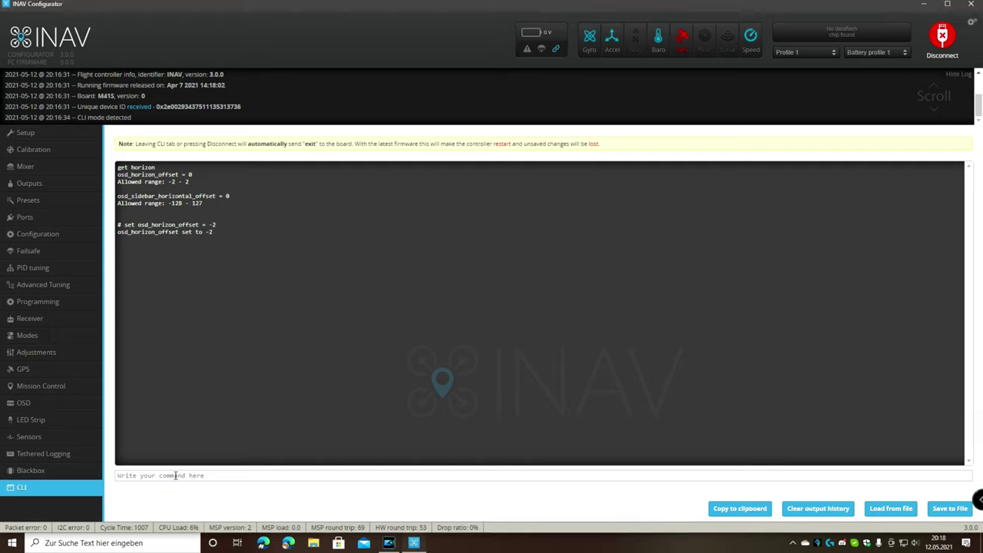
pyautogui.click(817, 509)
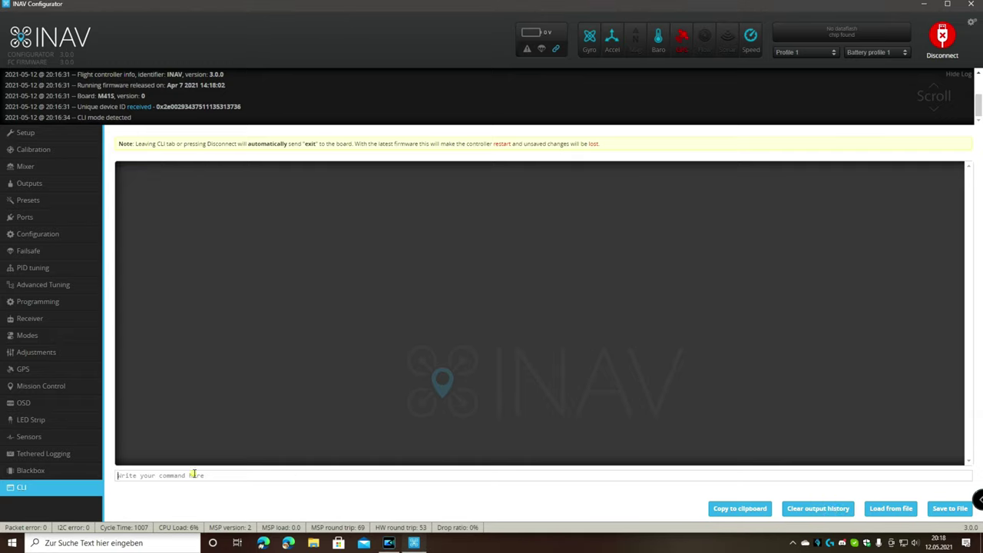
pyautogui.write('get ahi')
pyautogui.press('Return')
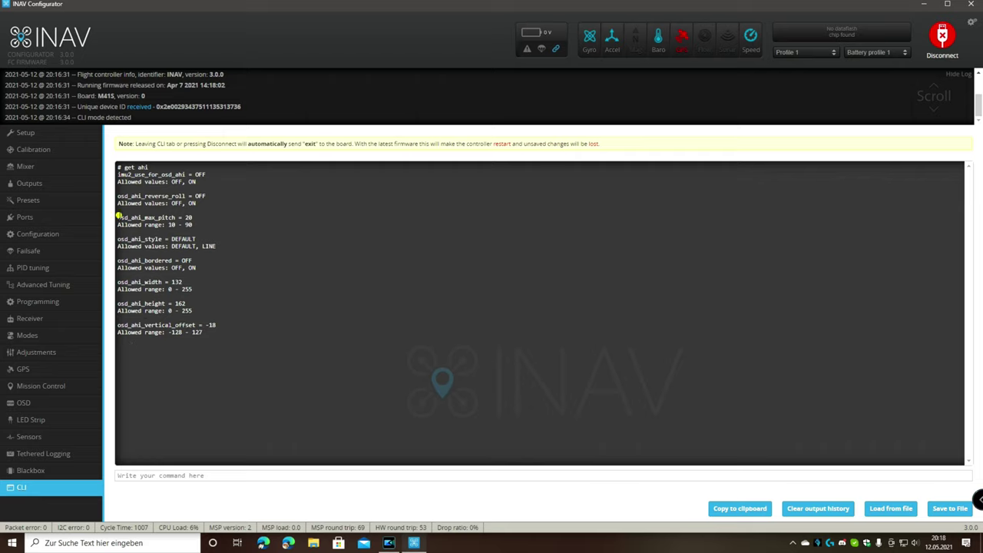
# - Copy the osd_ahi_max_pitch line from the output into a set command and set the maximum pitch to 30
pyautogui.moveTo(116, 217); pyautogui.dragTo(197, 221)
pyautogui.hotkey('ctrl', 'c')
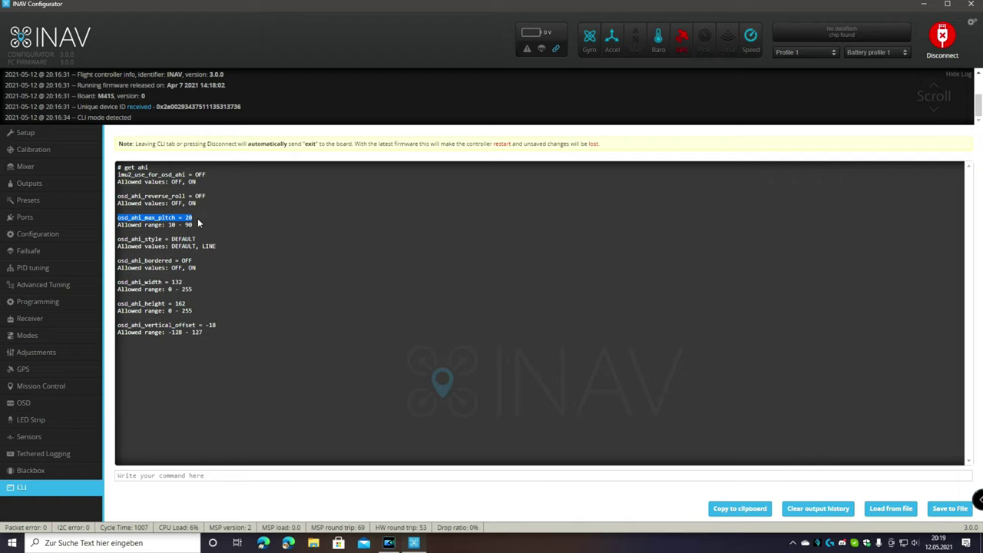
pyautogui.click(192, 475)
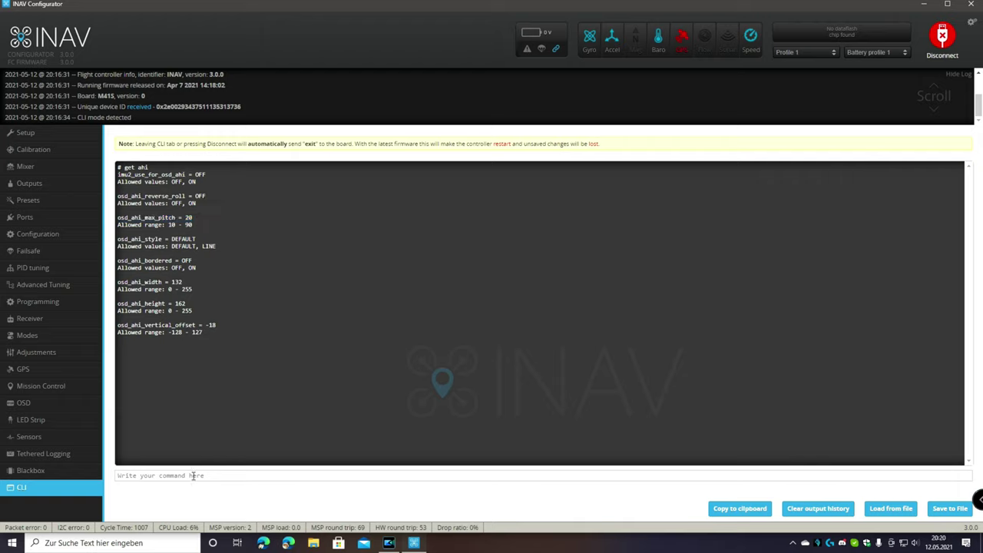
pyautogui.write('set')
pyautogui.hotkey('ctrl', 'v')
pyautogui.press('BackSpace')
pyautogui.press('BackSpace')
pyautogui.write('20')
pyautogui.press('BackSpace')
pyautogui.press('BackSpace')
pyautogui.write('30')
pyautogui.press('Return')
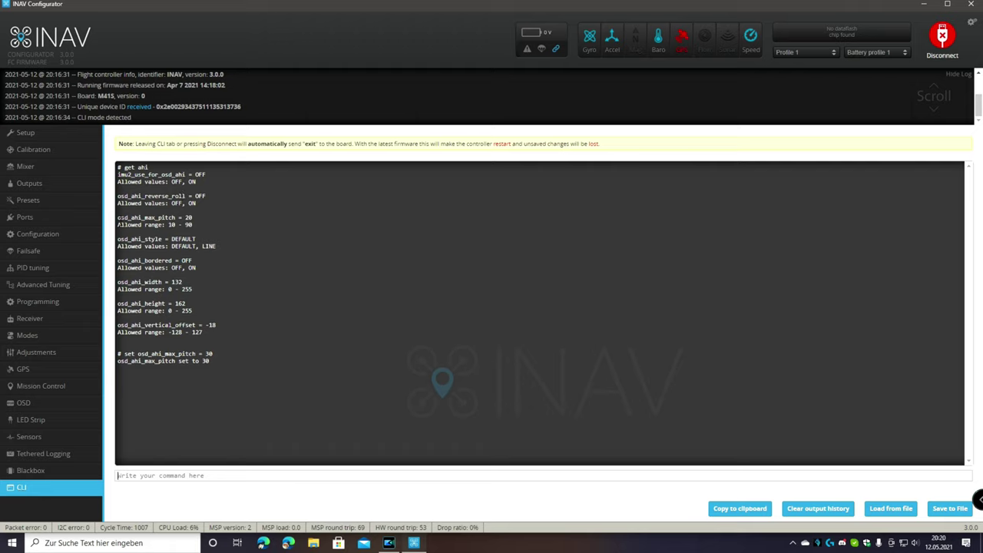
# - Examine the osd_ahi_style setting and its allowed values in the command output
pyautogui.moveTo(119, 239); pyautogui.dragTo(202, 241)
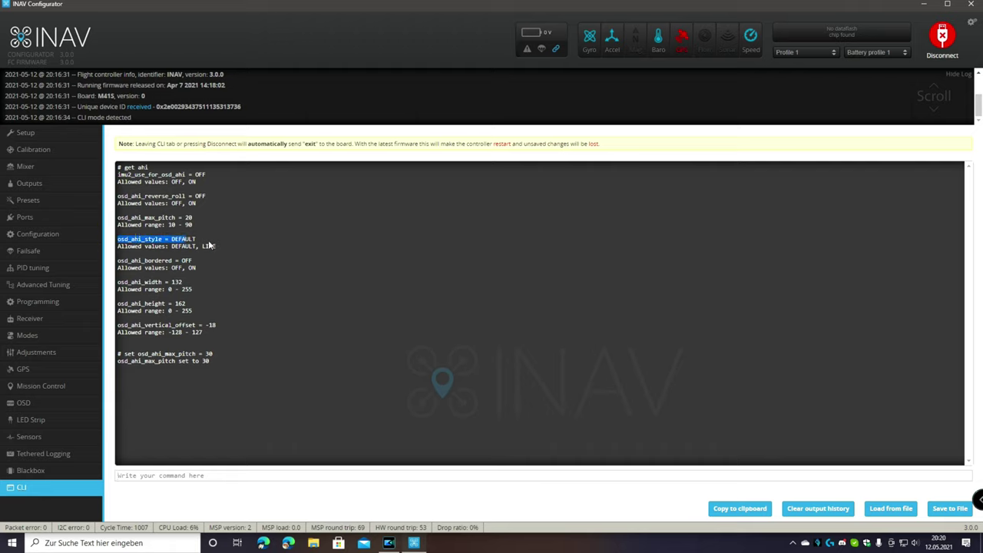
pyautogui.click(205, 244)
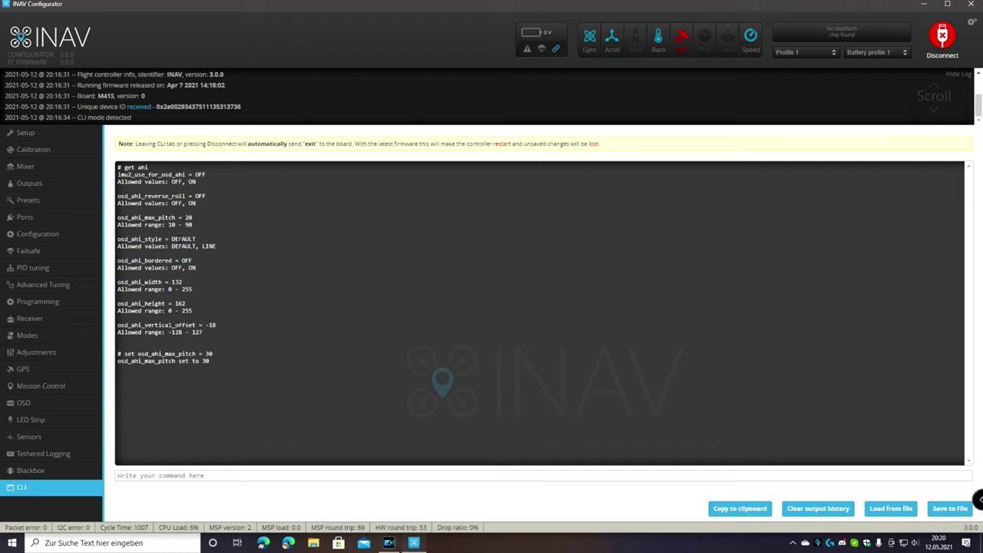